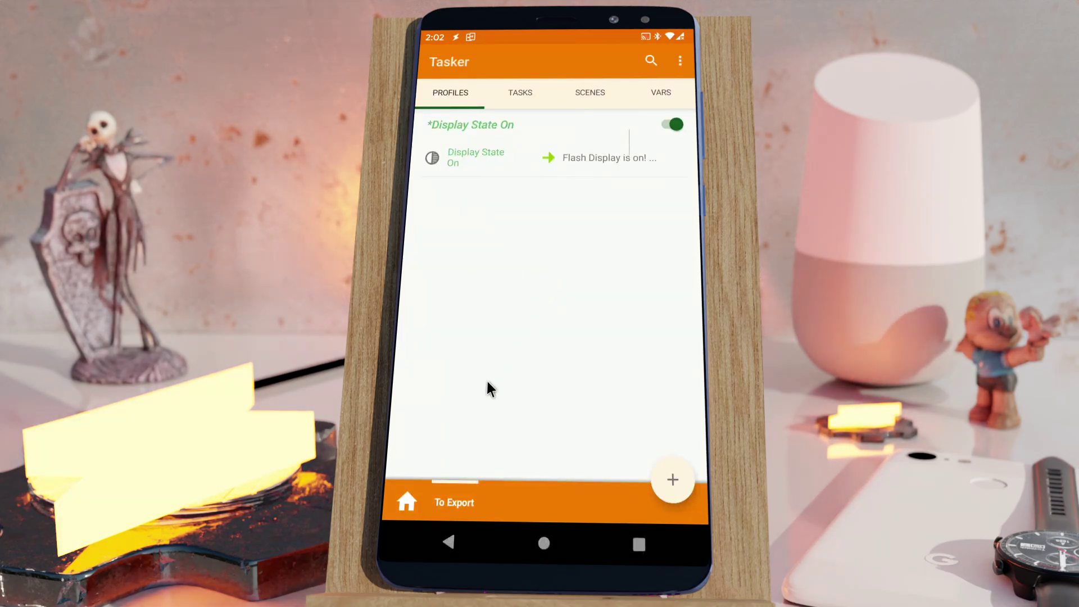
- Look over the To Export project's export choices, then close them without exporting
left_click(442, 497)
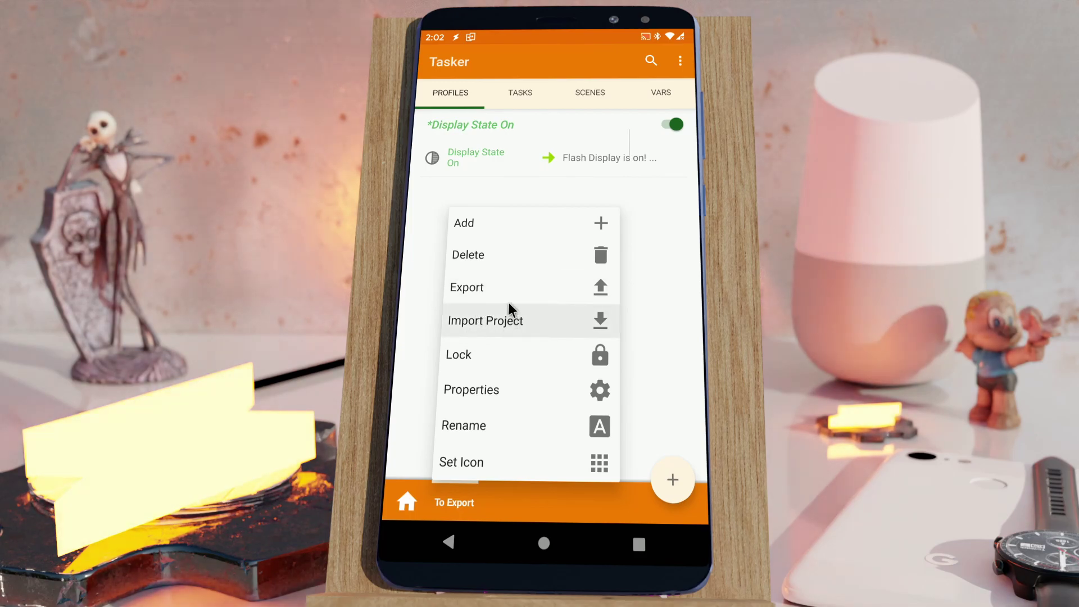
left_click(507, 293)
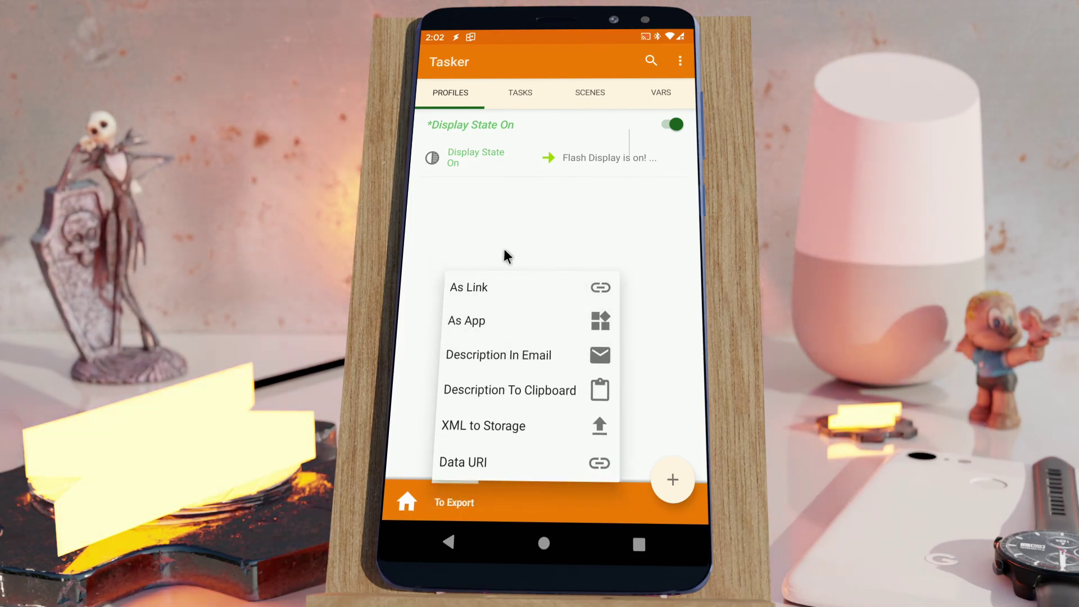
left_click(497, 232)
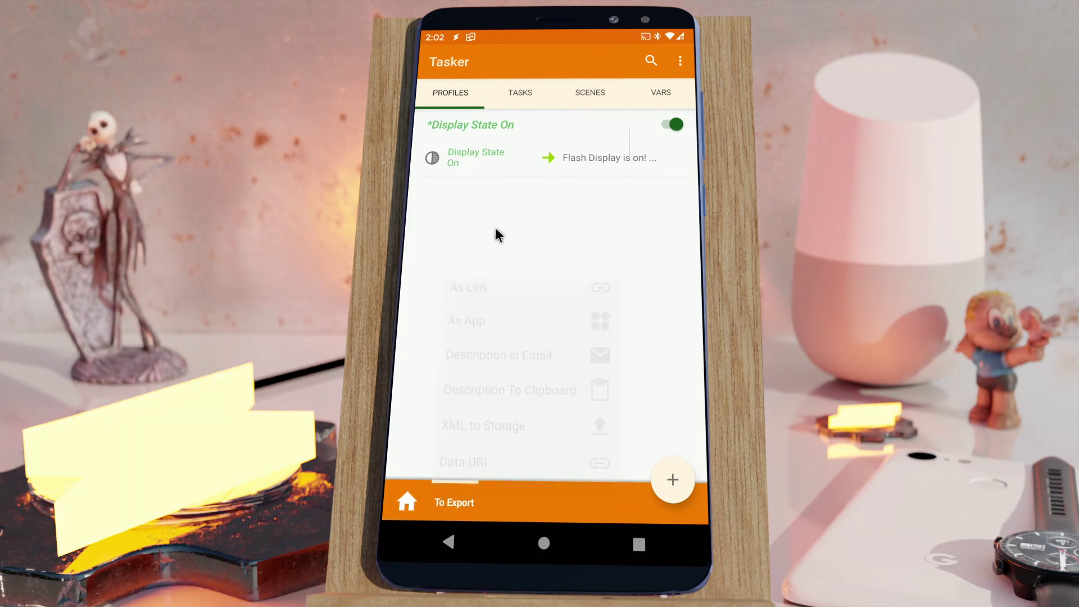
- Collapse the Display State On profile, show the task list, and inspect the Test task's extra actions
left_click(471, 129)
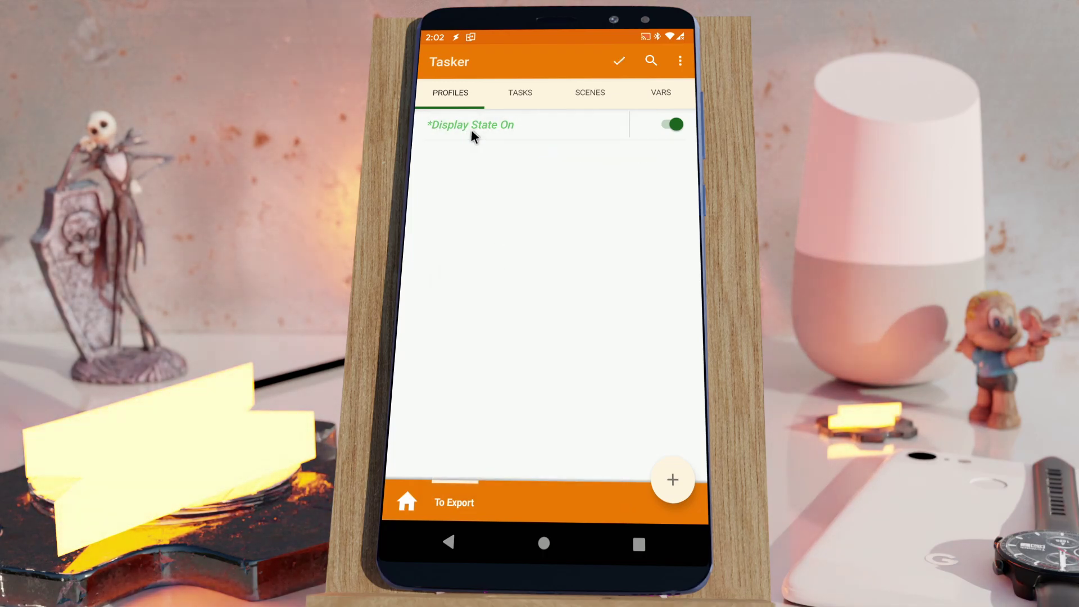
left_click(516, 96)
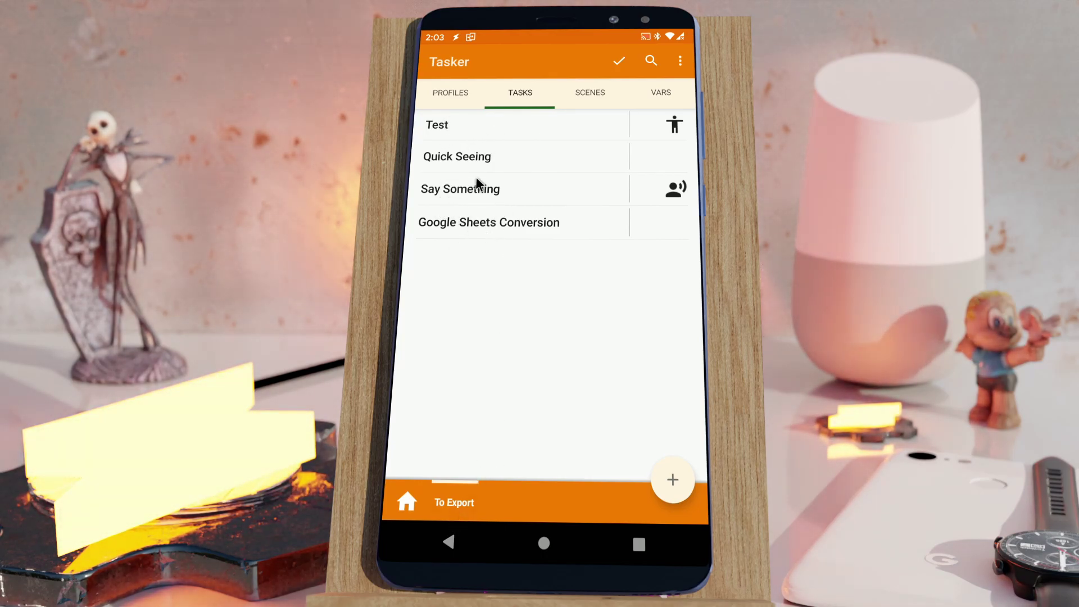
left_click(469, 130)
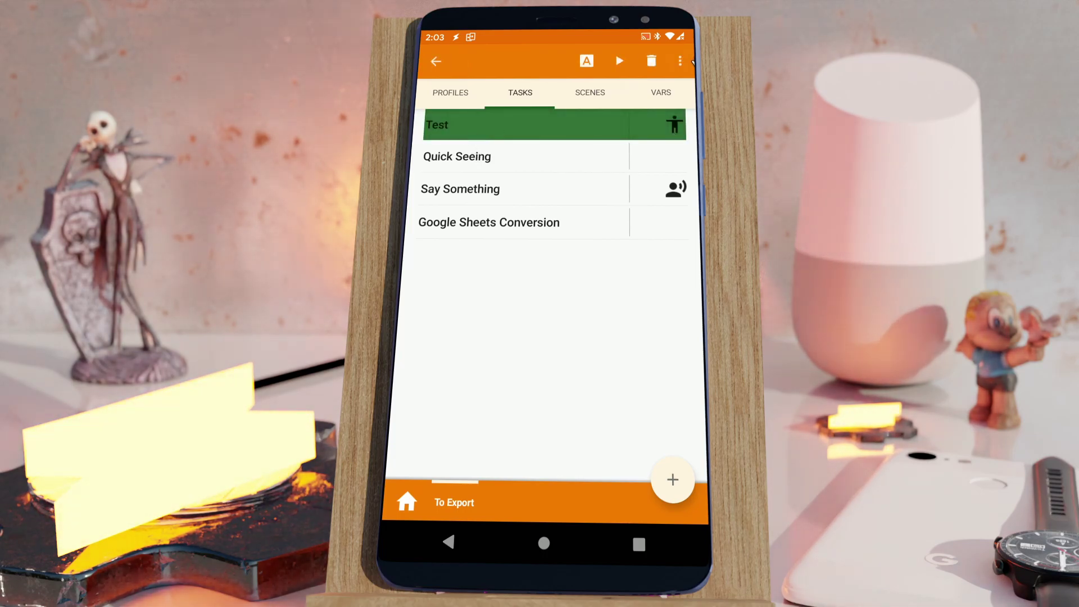
left_click(680, 63)
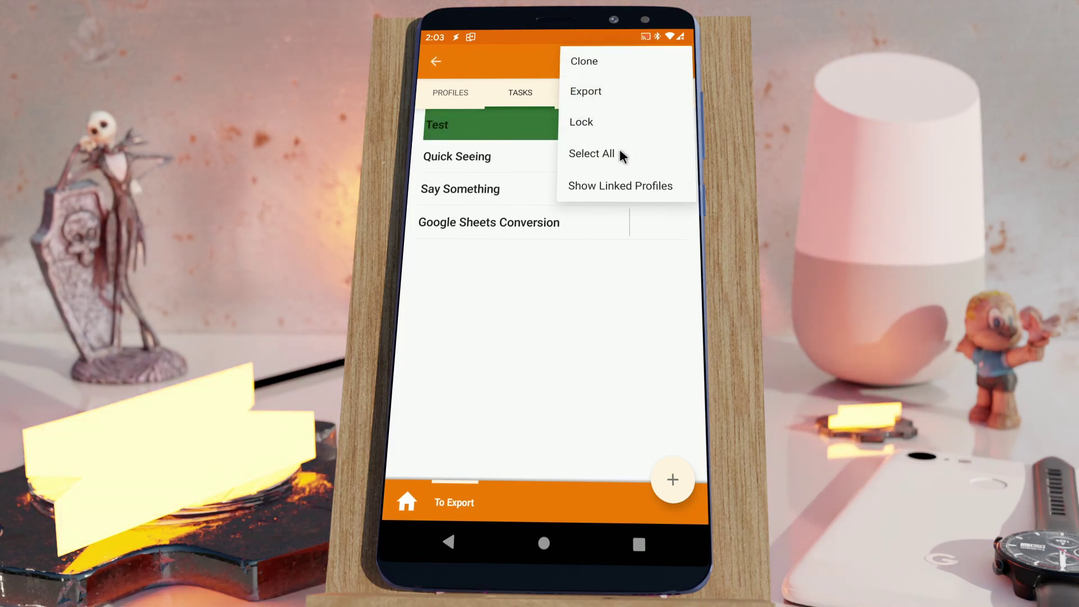
left_click(519, 253)
left_click(478, 133)
left_click(458, 504)
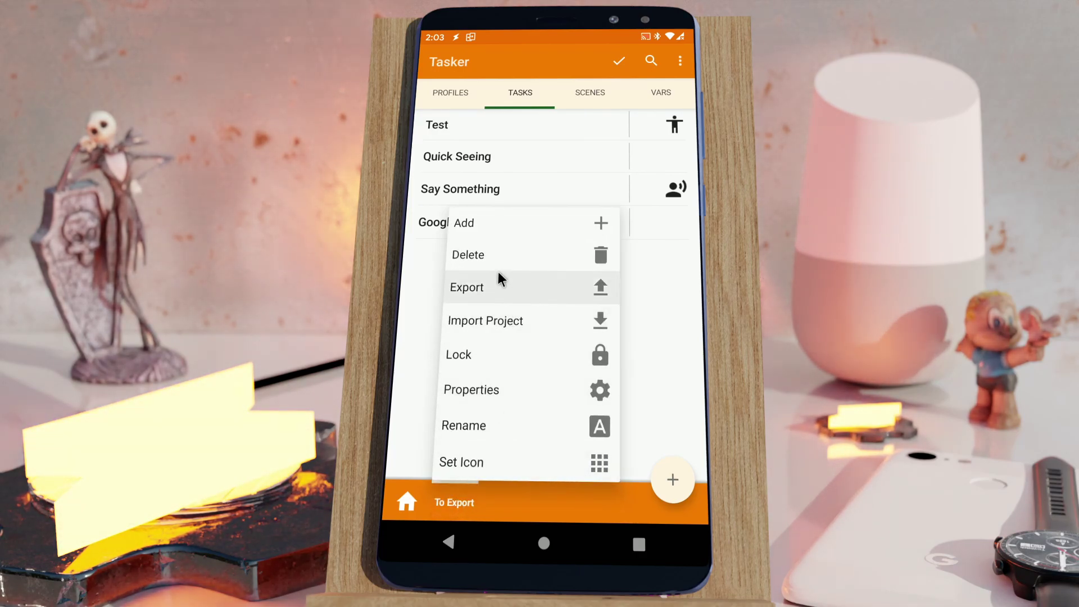
- Export the To Export project via Description To Clipboard, then switch to the recent apps overview
left_click(504, 285)
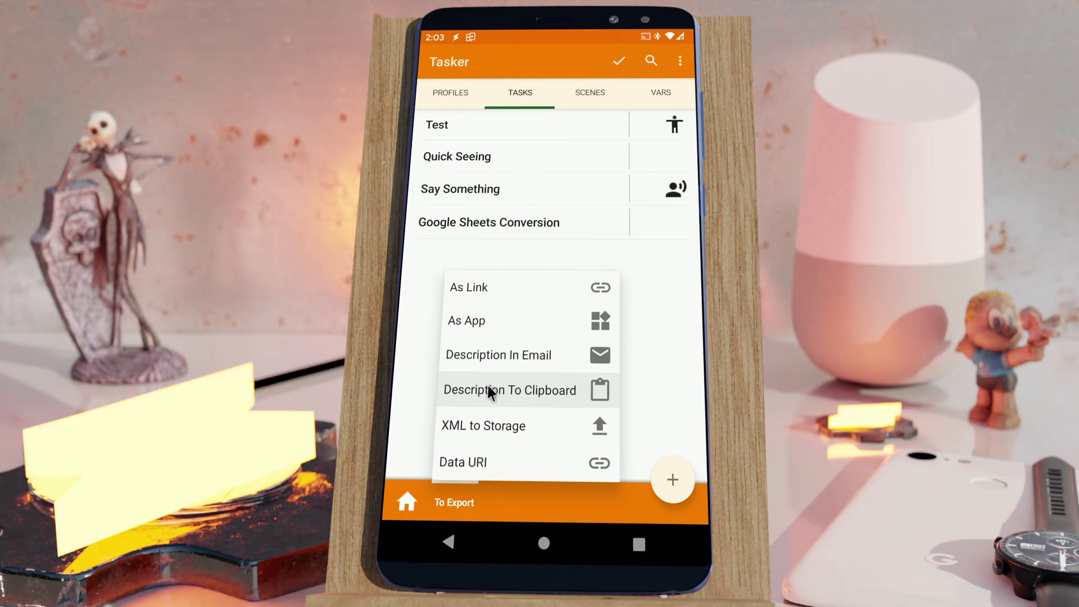
left_click(541, 398)
left_click(638, 544)
scroll(423, 254, "up", 2)
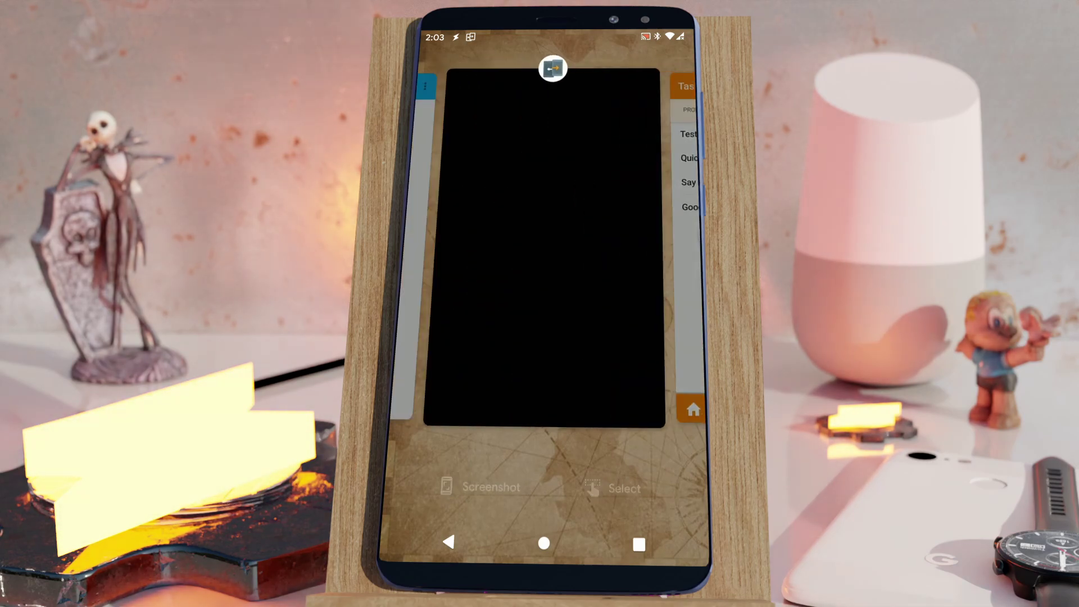
- Paste the To Export project description into test.txt in SE Text Editor and hide the keyboard
left_click(423, 253)
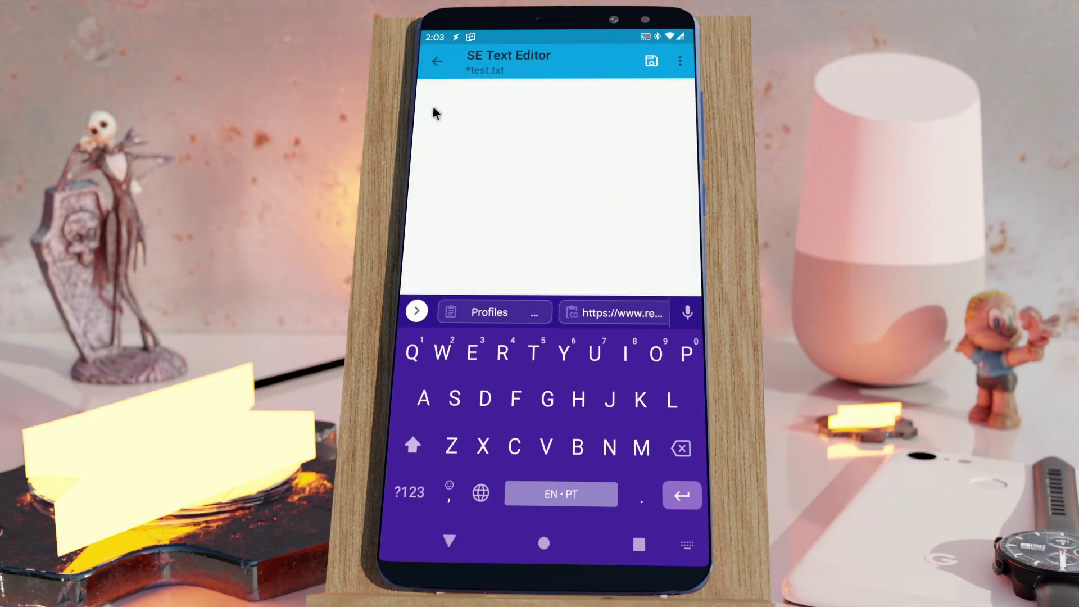
left_click(422, 87)
left_click(448, 114)
left_click(449, 542)
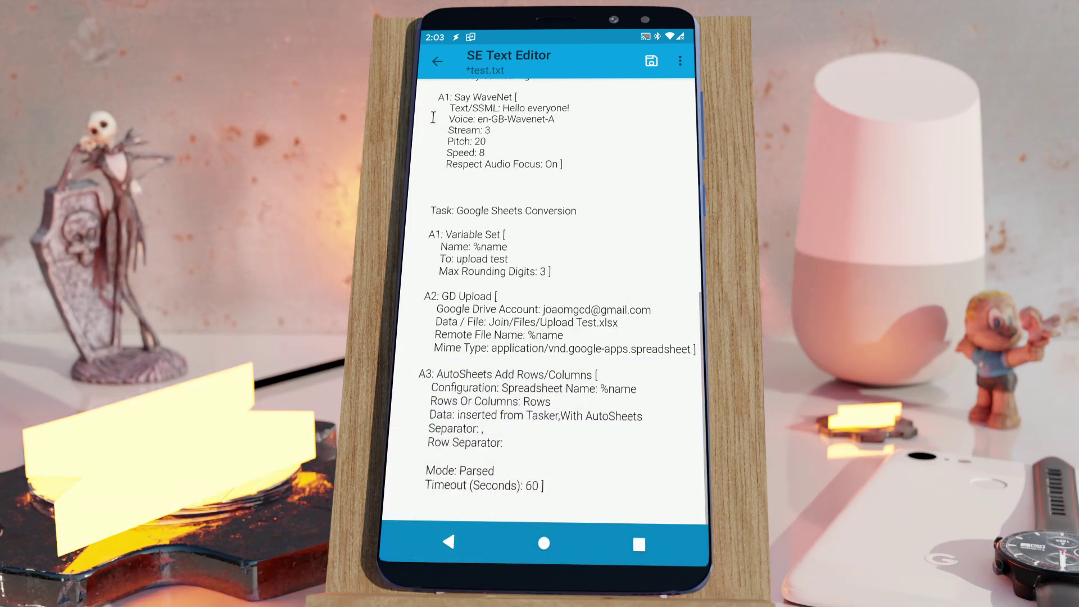
scroll(433, 118, "up", 10)
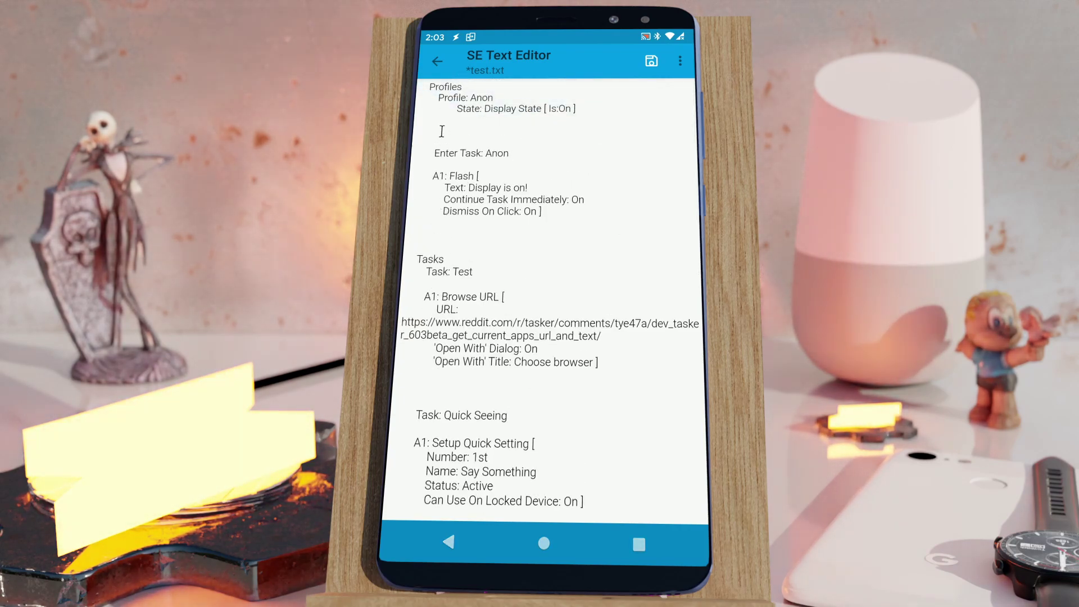
scroll(430, 321, "down", 2)
scroll(430, 320, "down", 2)
scroll(430, 321, "down", 1)
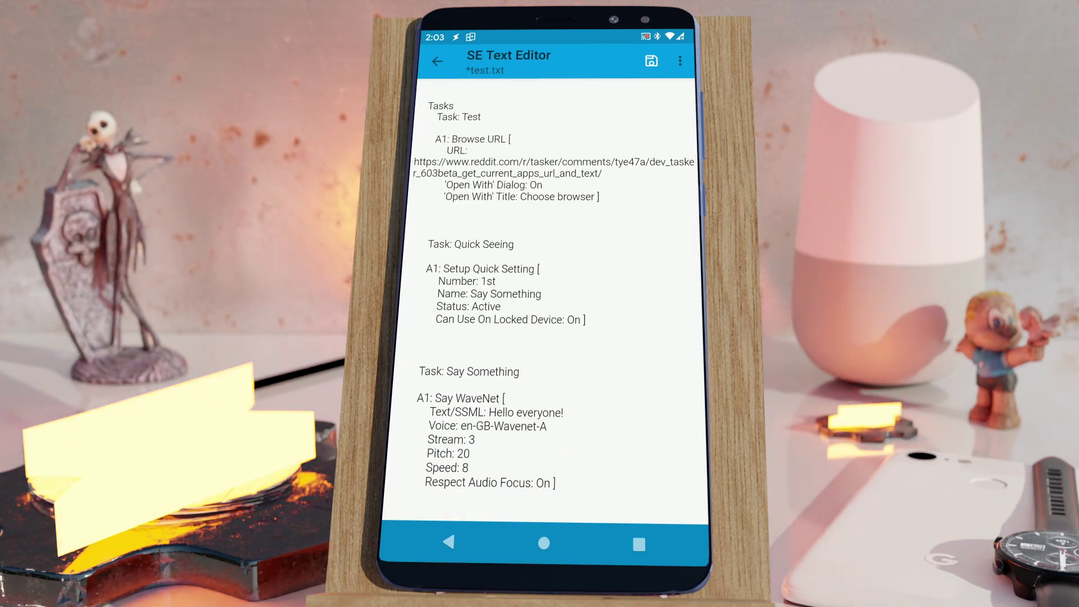
scroll(556, 304, "down", 1)
scroll(556, 304, "down", 2)
scroll(557, 304, "down", 2)
scroll(557, 303, "down", 1)
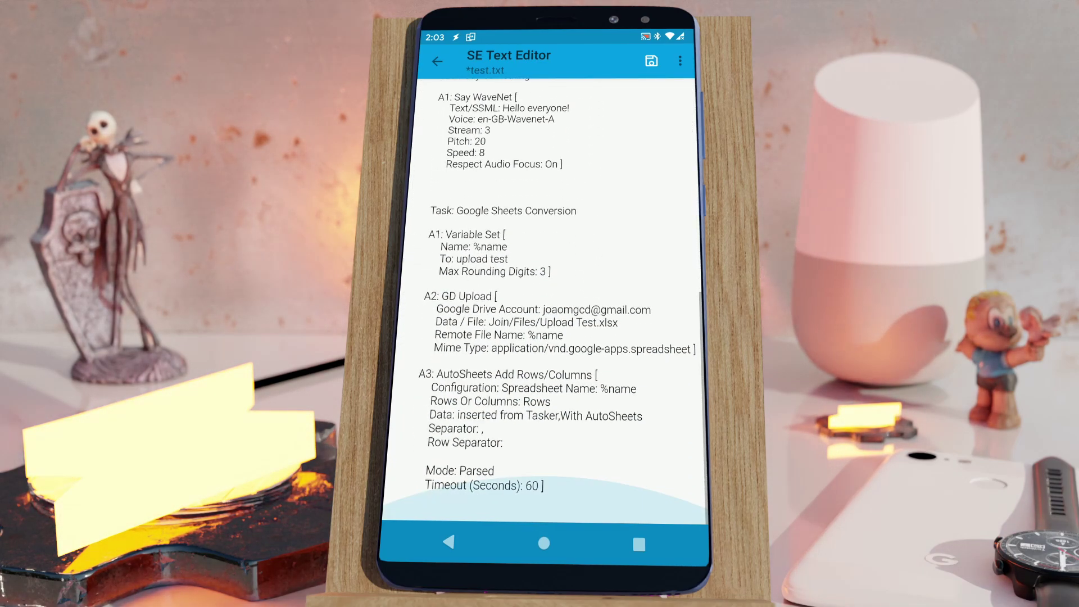
scroll(556, 303, "up", 5)
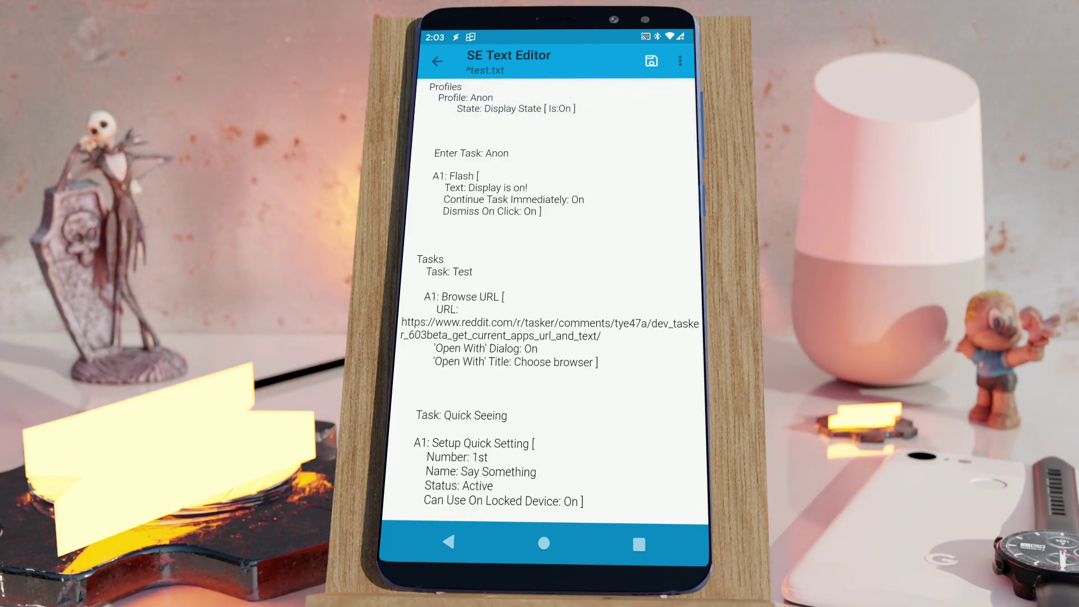